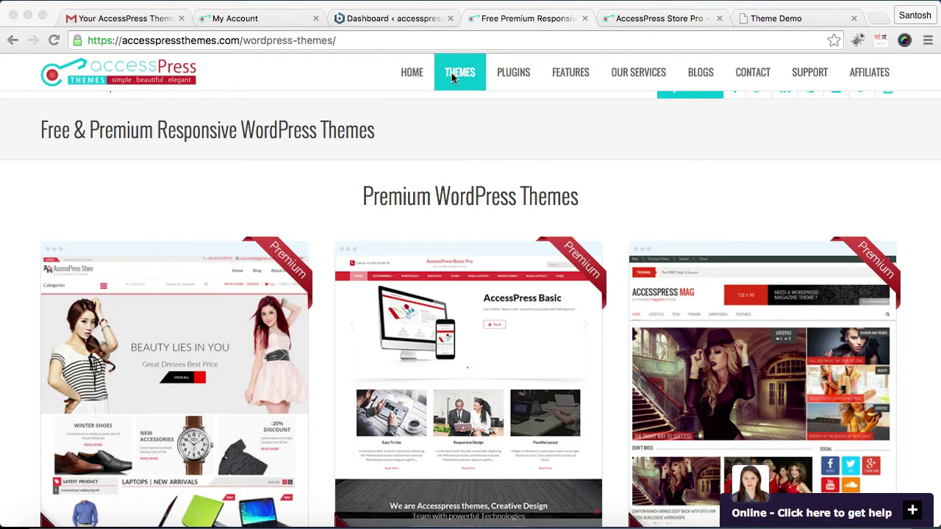
Scroll through the AccessPress Store Pro product page with its US$59 price and feature list.
scroll(504, 310, down, 8)
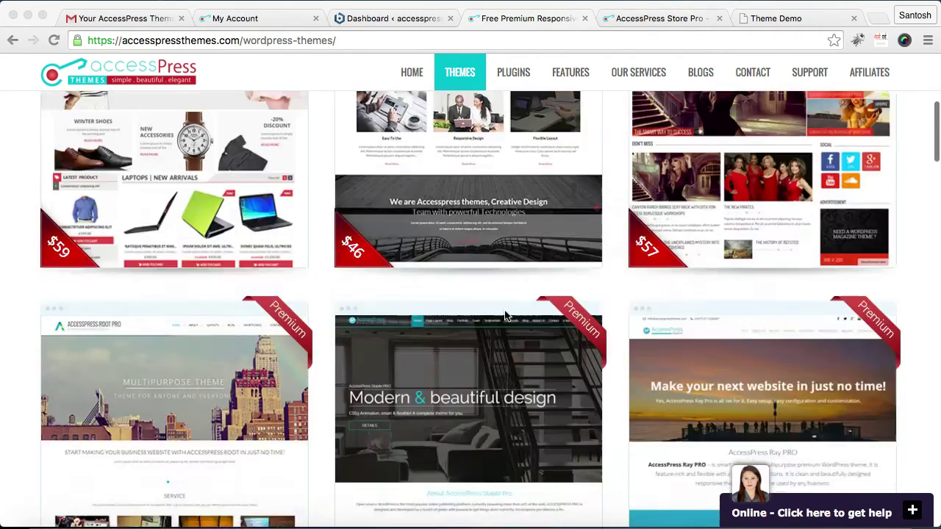
scroll(504, 315, up, 10)
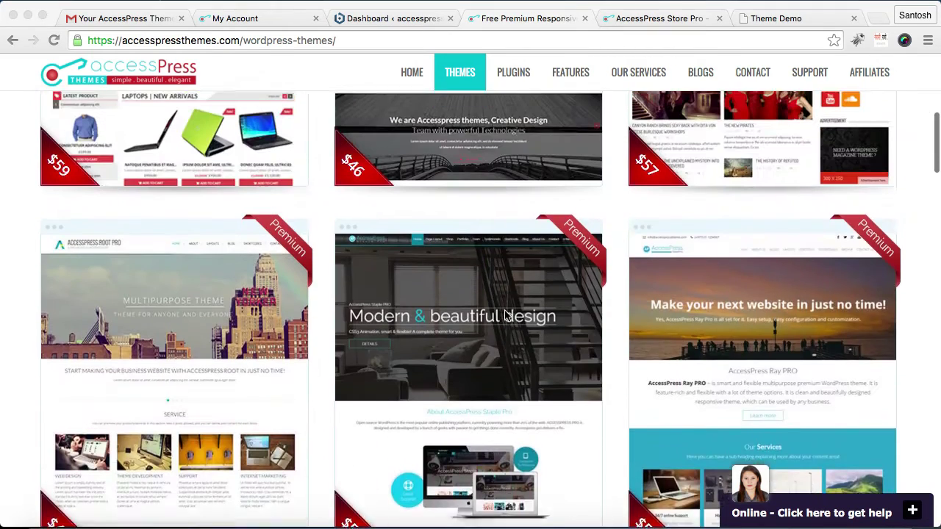
scroll(504, 314, up, 1)
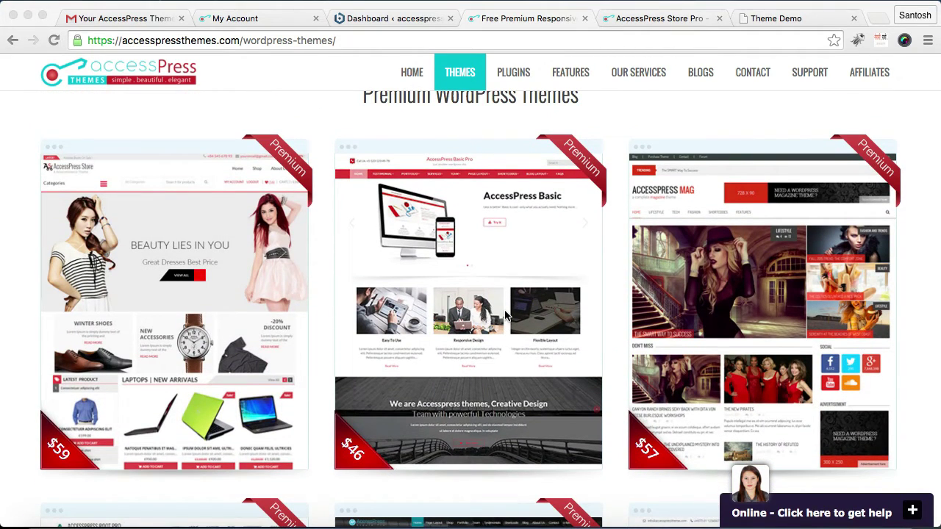
click(220, 246)
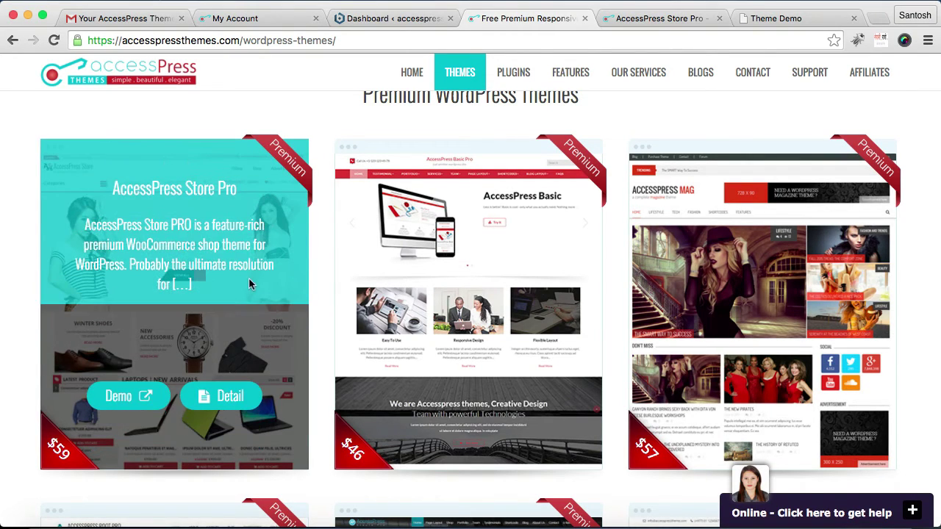
click(658, 19)
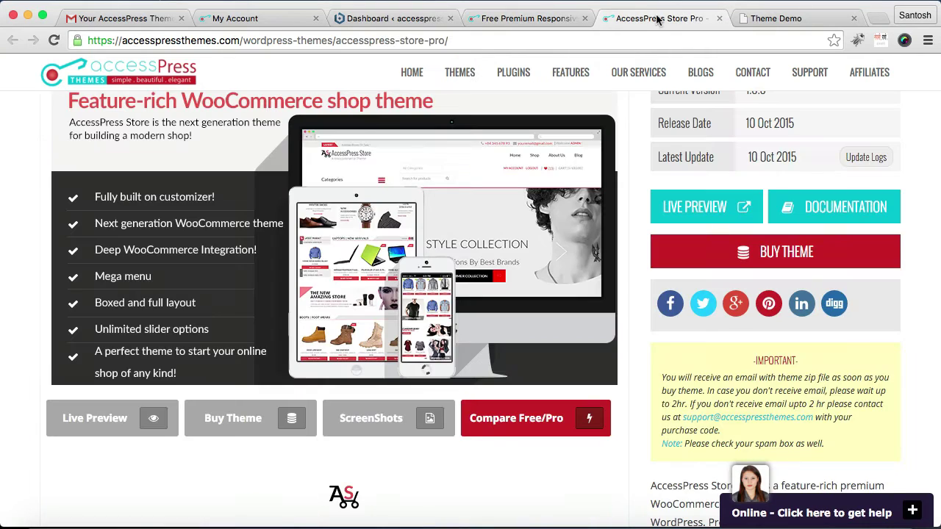
scroll(599, 213, up, 3)
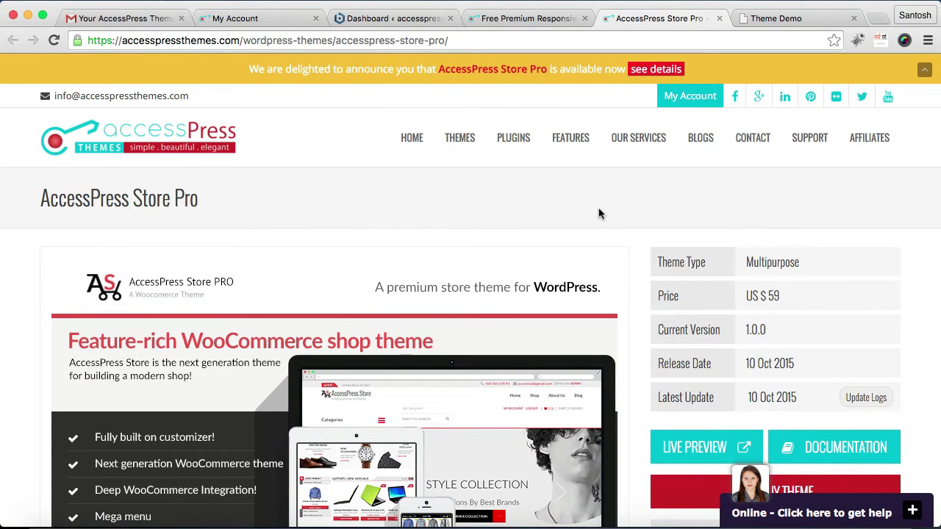
scroll(598, 213, down, 4)
scroll(598, 213, up, 2)
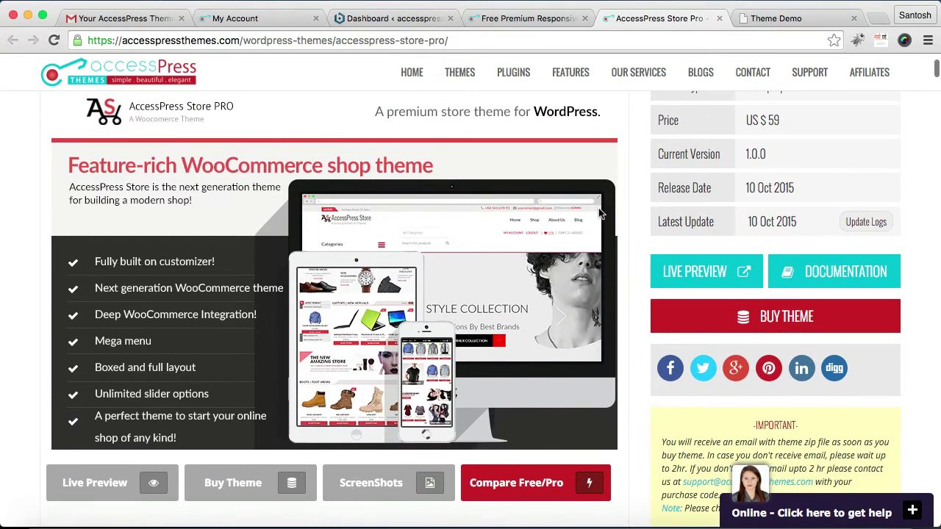
scroll(598, 213, up, 1)
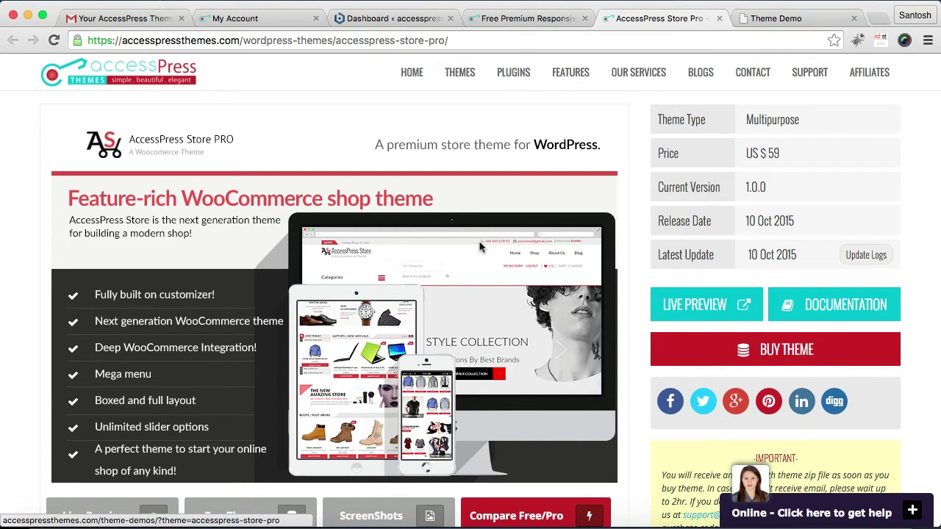
click(148, 21)
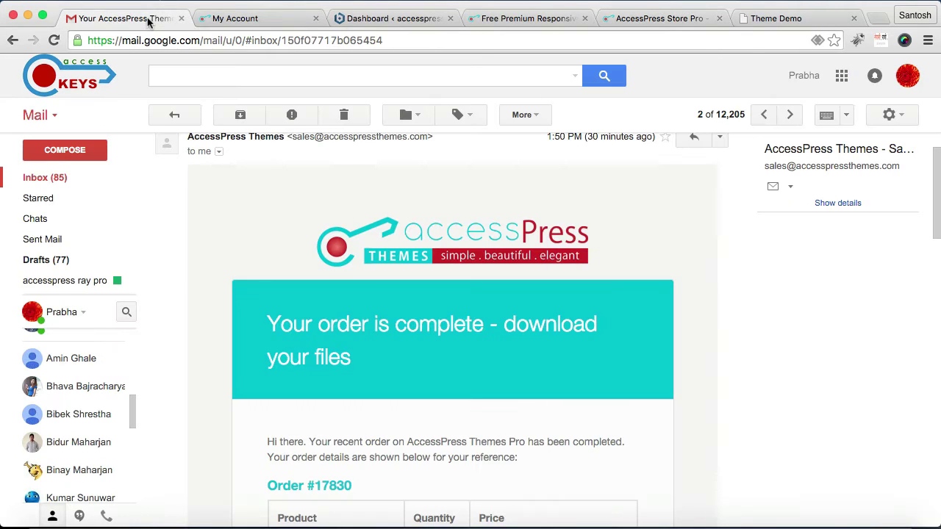
Scroll the AccessPress Store Pro order-complete email down to its order table and Download button.
scroll(479, 275, up, 1)
scroll(477, 278, down, 2)
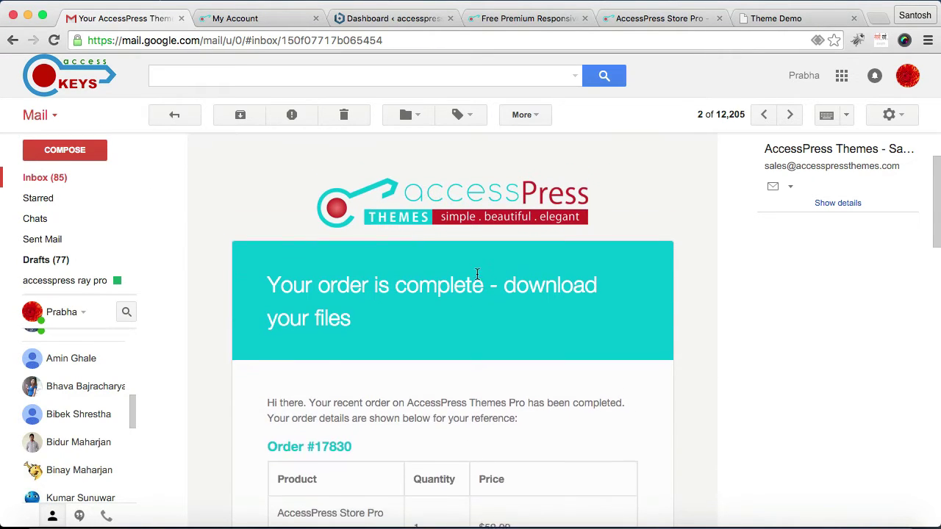
scroll(476, 277, up, 2)
scroll(477, 276, down, 5)
scroll(476, 274, down, 10)
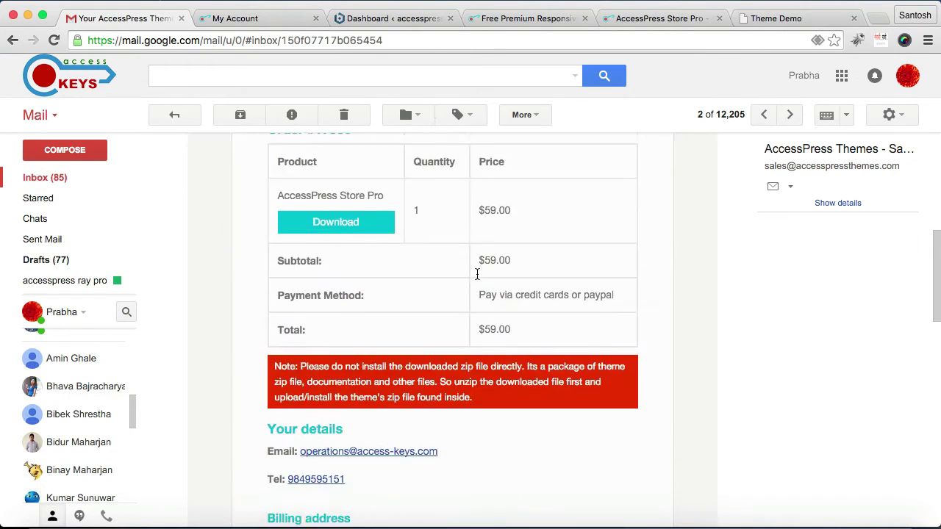
scroll(477, 278, up, 6)
scroll(477, 277, down, 1)
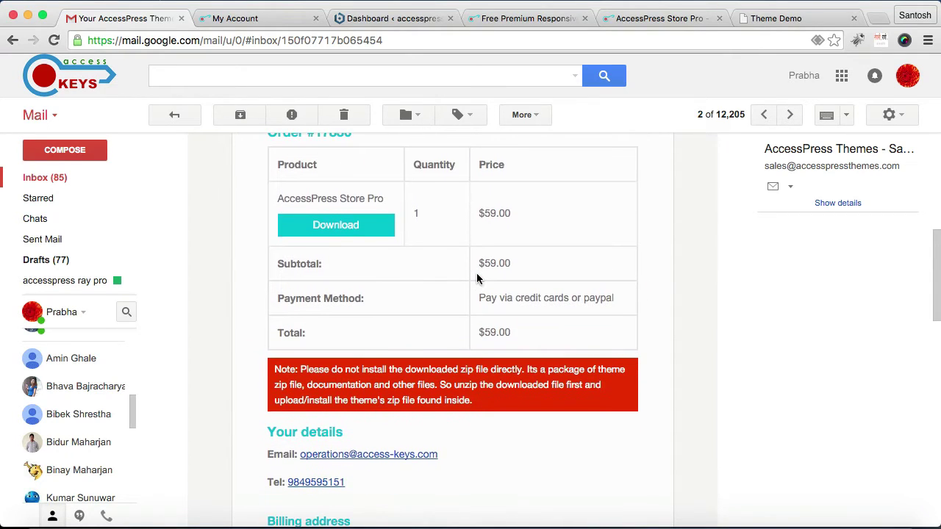
scroll(477, 278, up, 5)
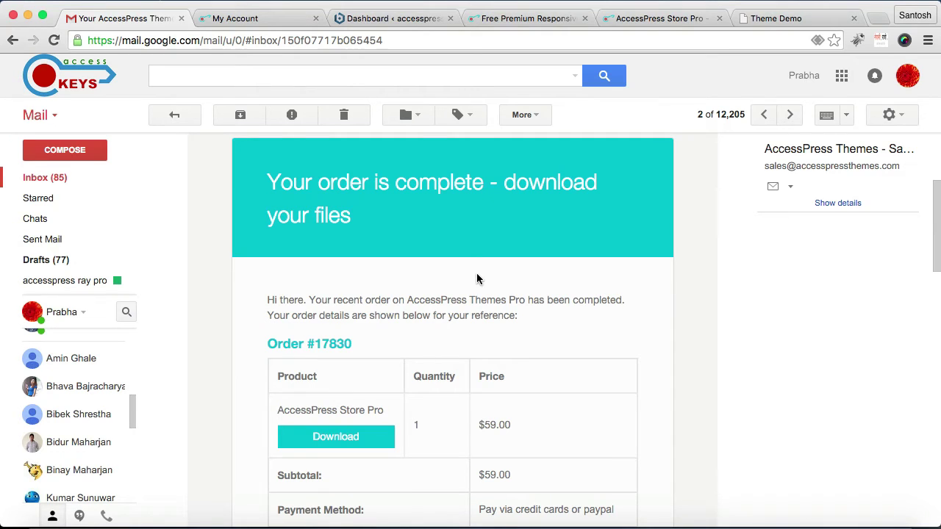
scroll(477, 278, up, 3)
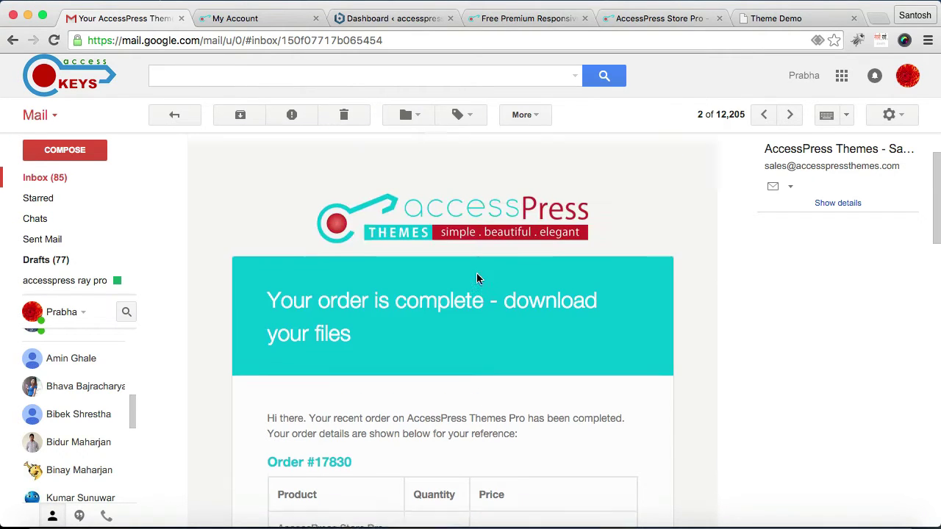
scroll(477, 278, down, 4)
scroll(477, 277, down, 2)
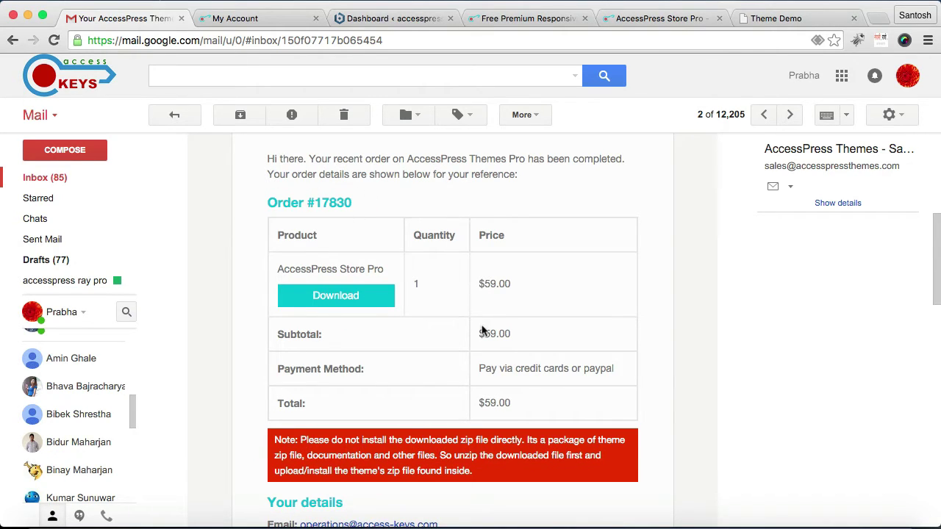
scroll(482, 330, down, 3)
scroll(481, 330, up, 4)
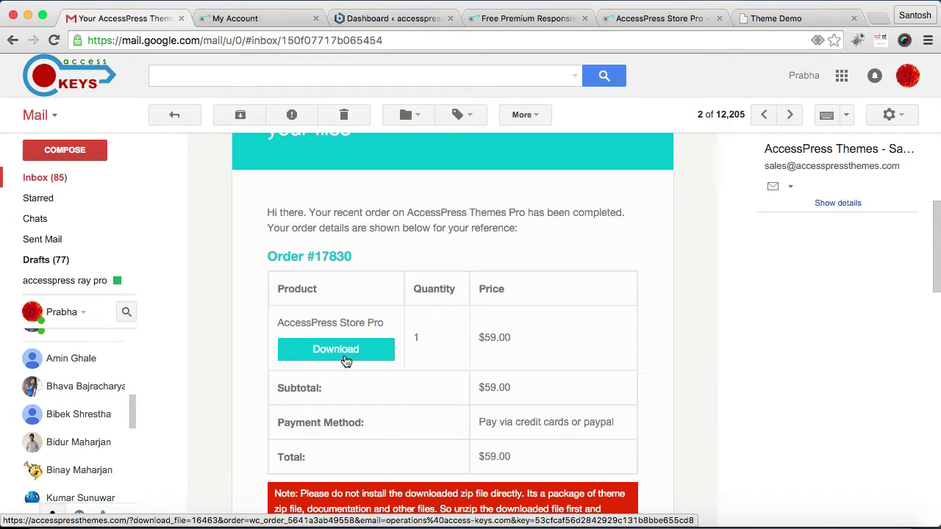
click(270, 22)
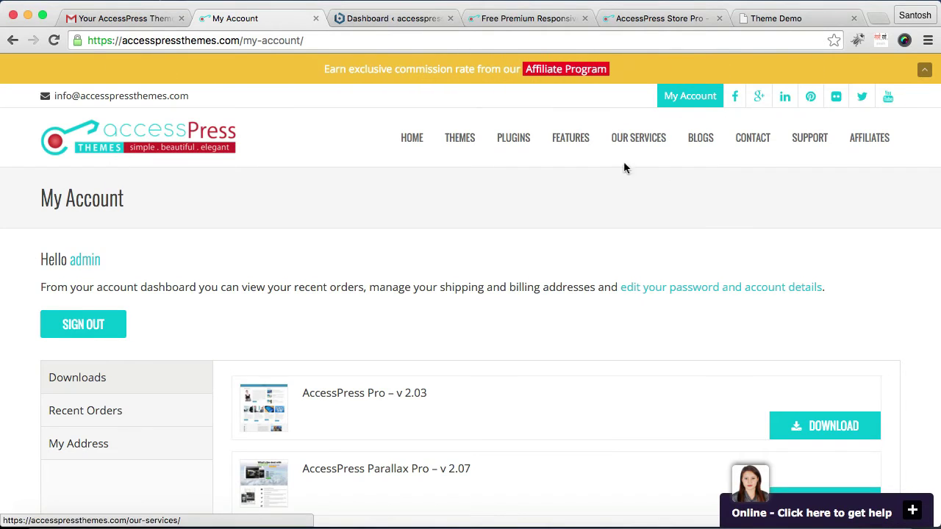
Dismiss the chat notice and download AccessPress Store Pro – V 1.0.1 from My Account Downloads.
scroll(549, 201, up, 2)
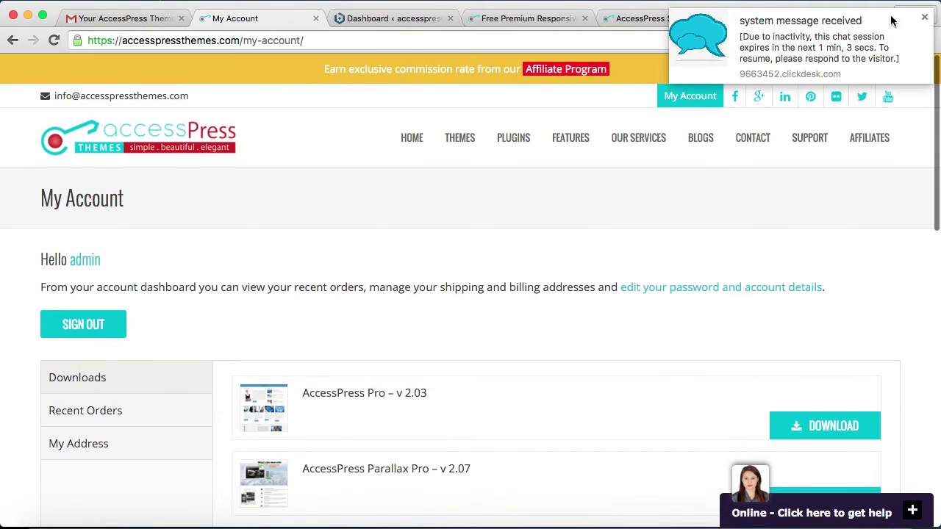
click(924, 19)
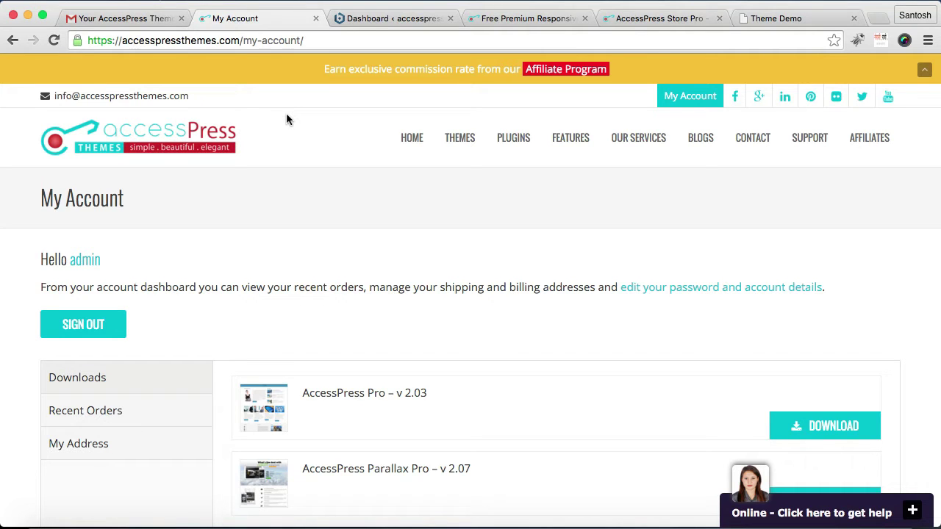
scroll(247, 276, down, 5)
scroll(247, 276, up, 1)
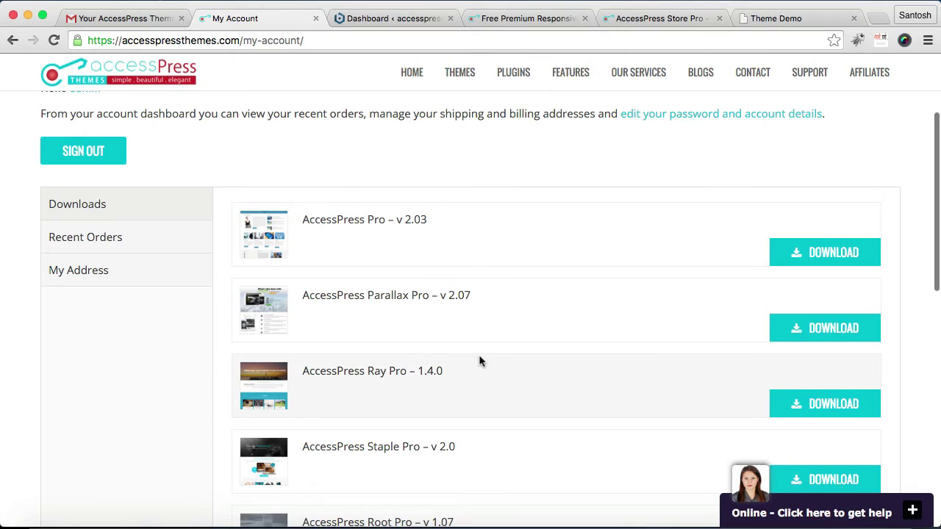
scroll(478, 354, down, 13)
scroll(478, 354, up, 14)
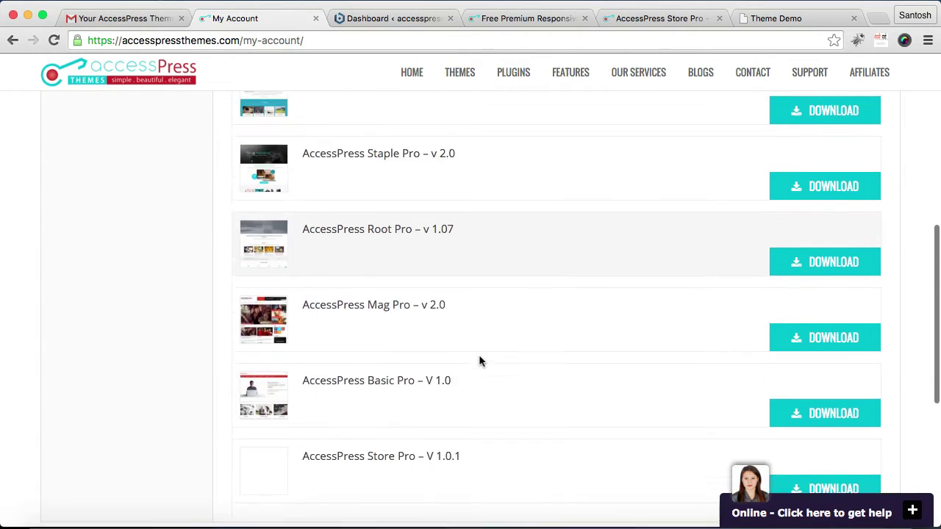
scroll(479, 360, down, 3)
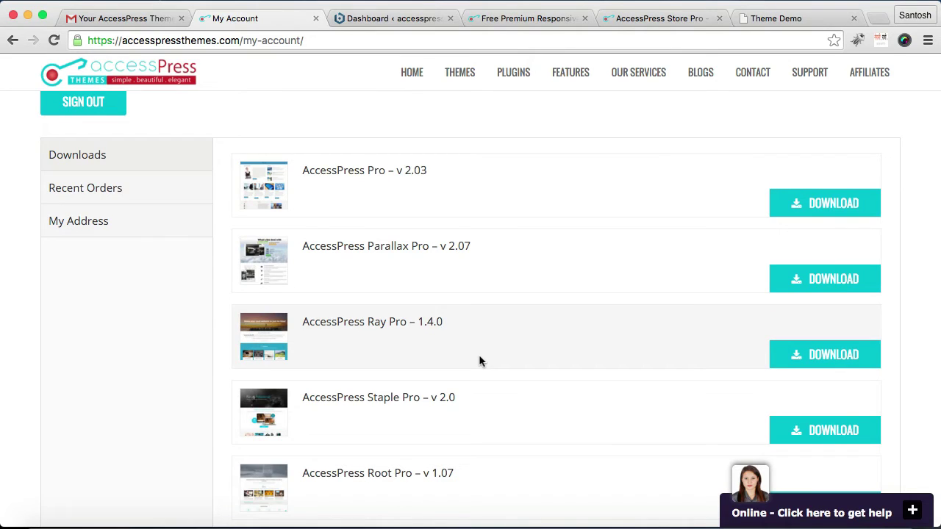
scroll(657, 416, down, 9)
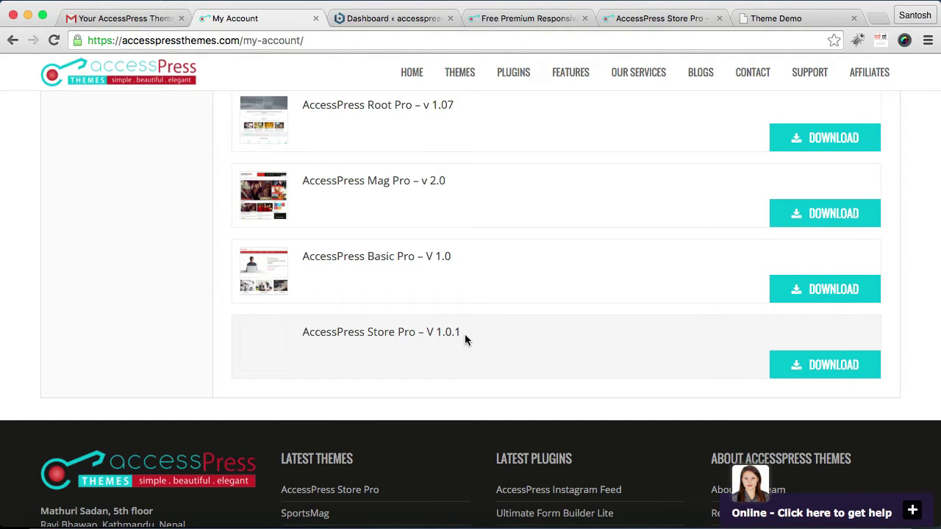
click(807, 363)
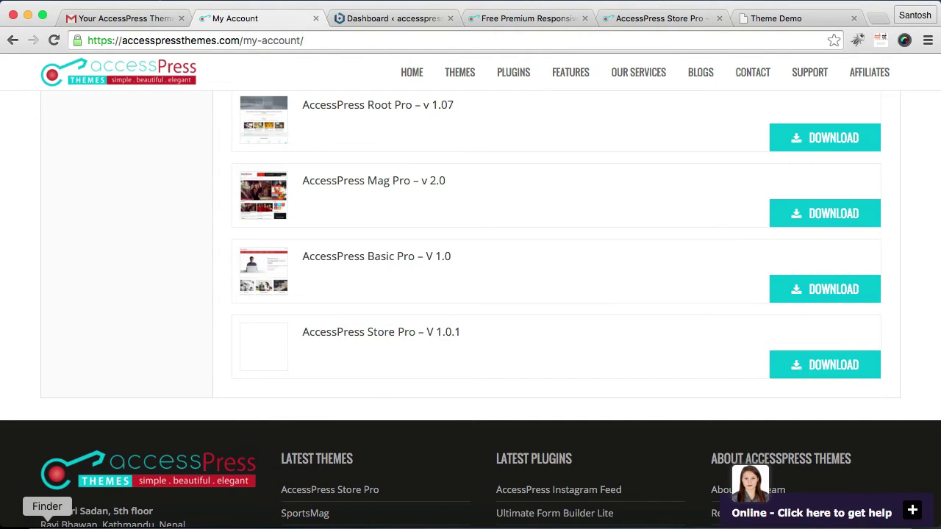
Extract the Store Pro zip in Downloads and open the AccessPress-Store-Pro-Bundle-V1.0.1 (1) folder.
click(47, 523)
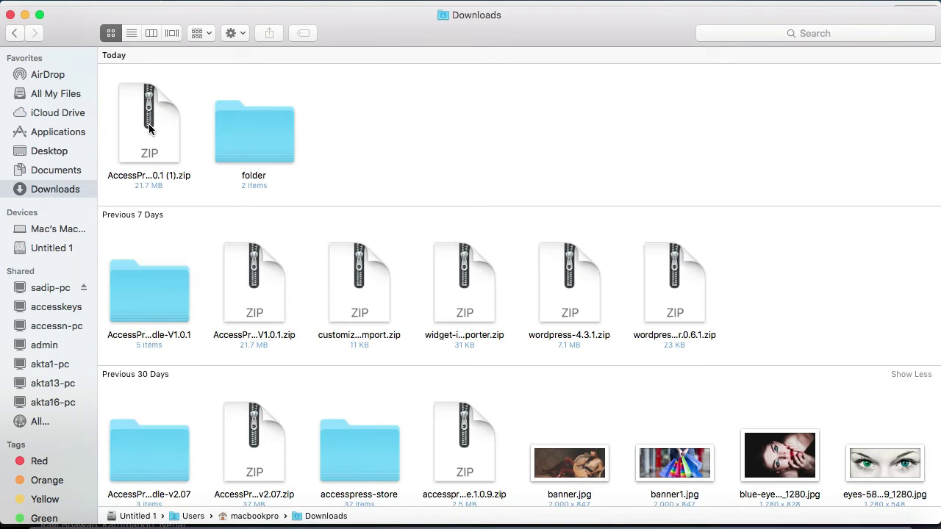
double_click(144, 131)
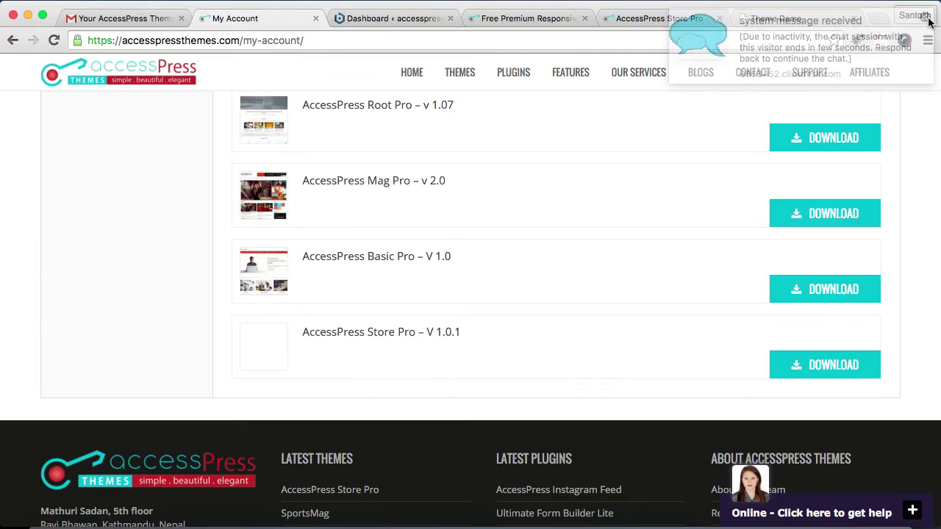
click(925, 23)
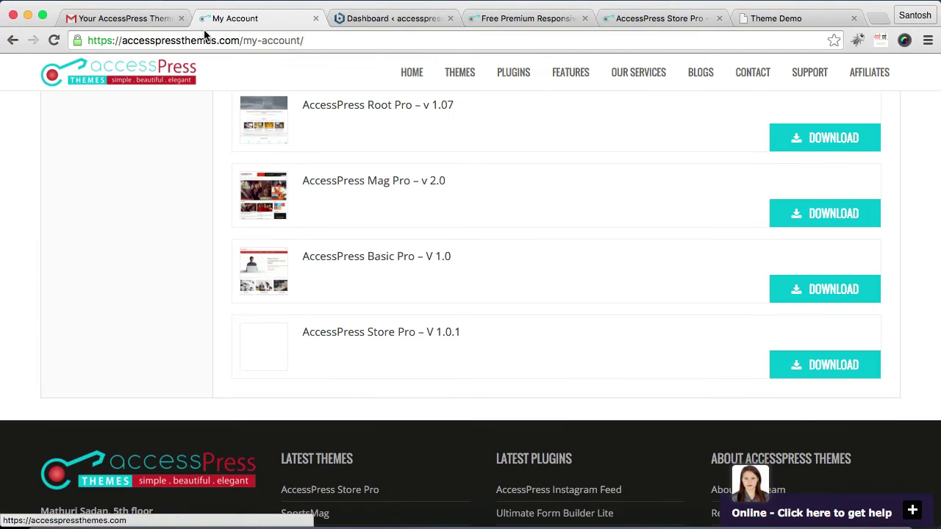
click(49, 523)
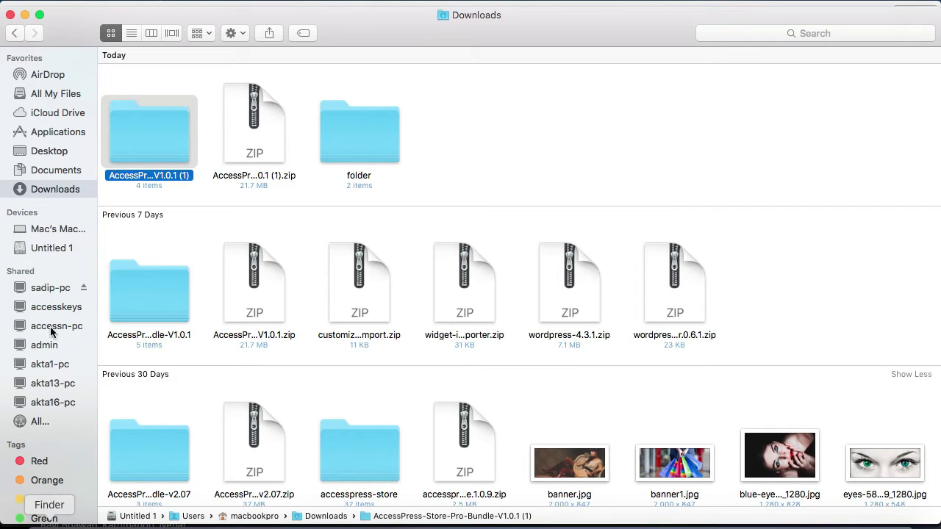
double_click(161, 142)
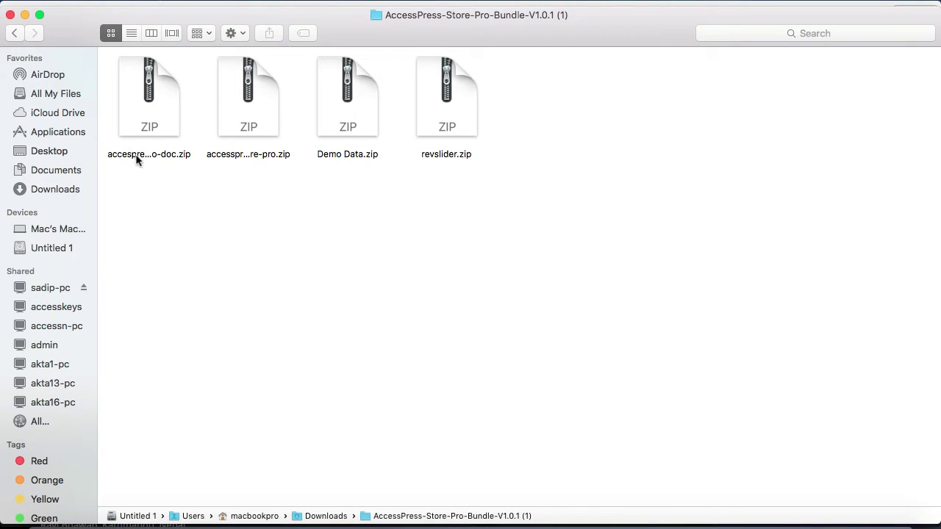
click(147, 131)
key(Return)
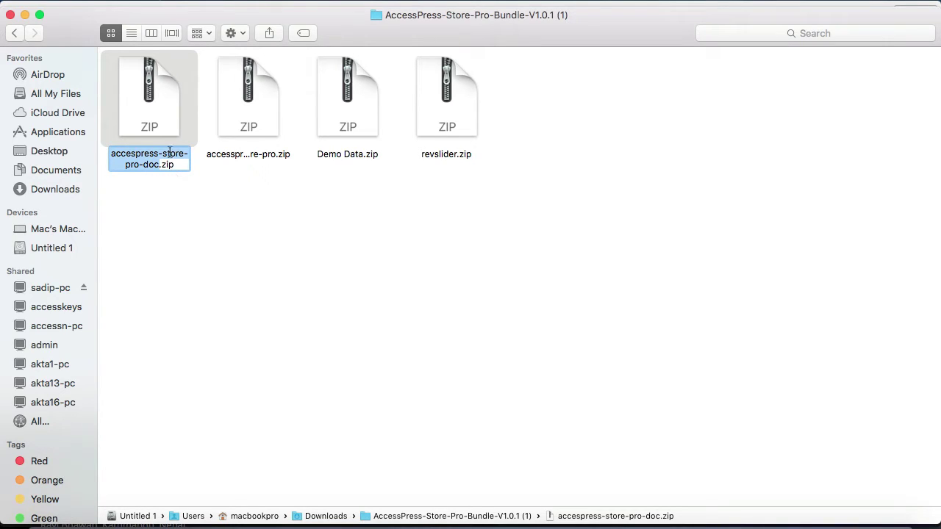
key(Return)
click(240, 108)
key(Return)
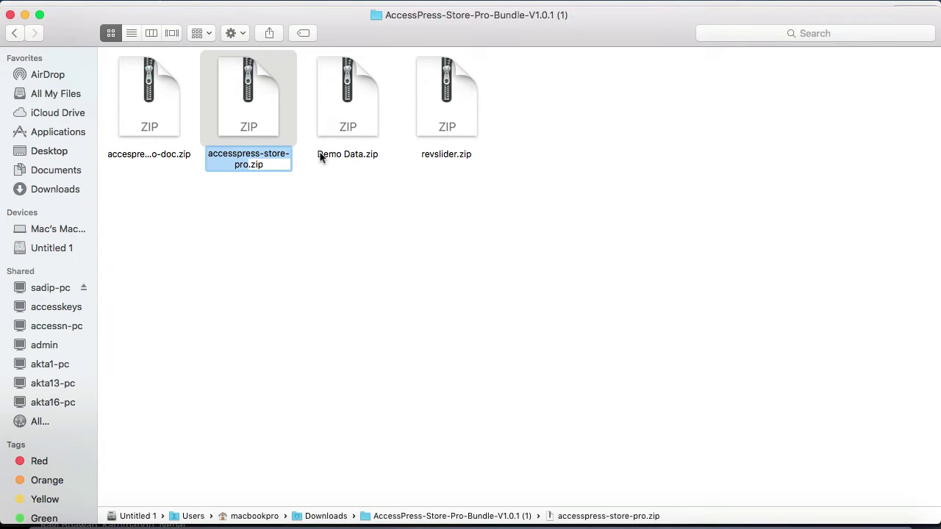
click(341, 130)
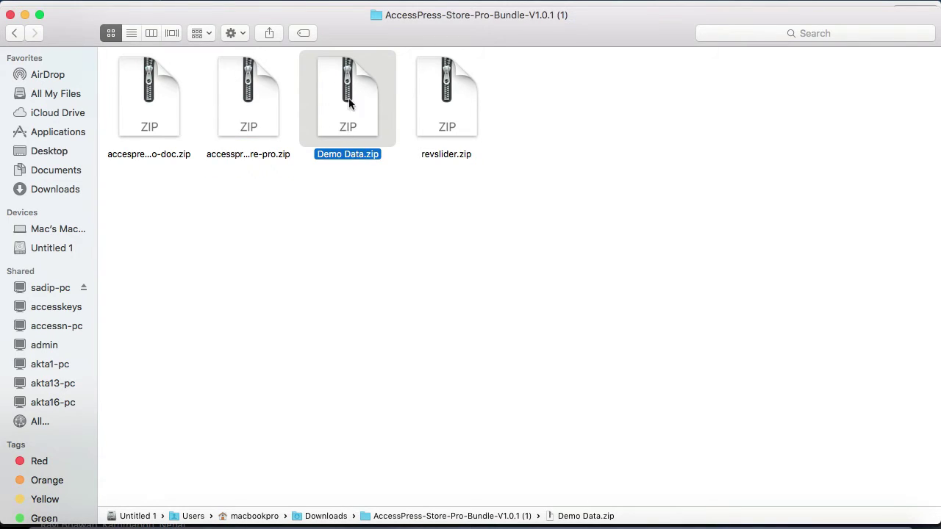
click(433, 105)
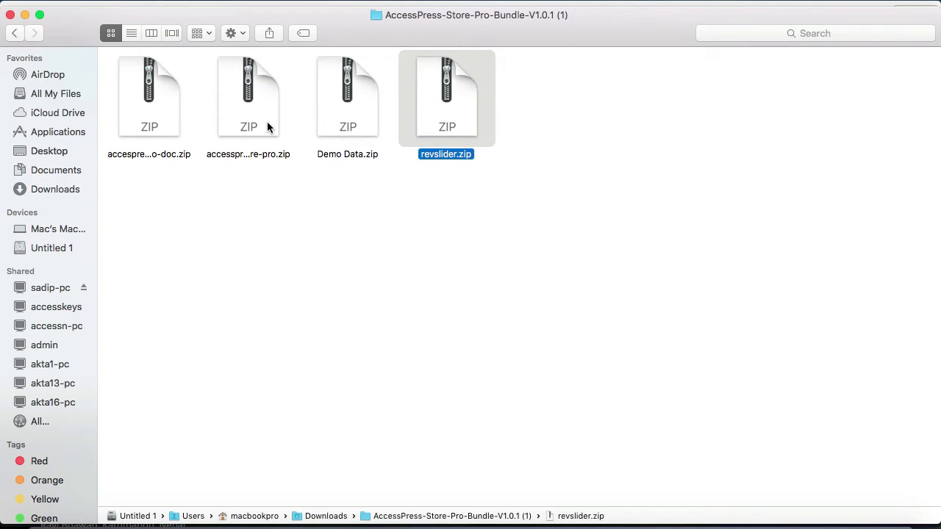
Return to the WordPress dashboard and open Appearance > Themes.
click(24, 15)
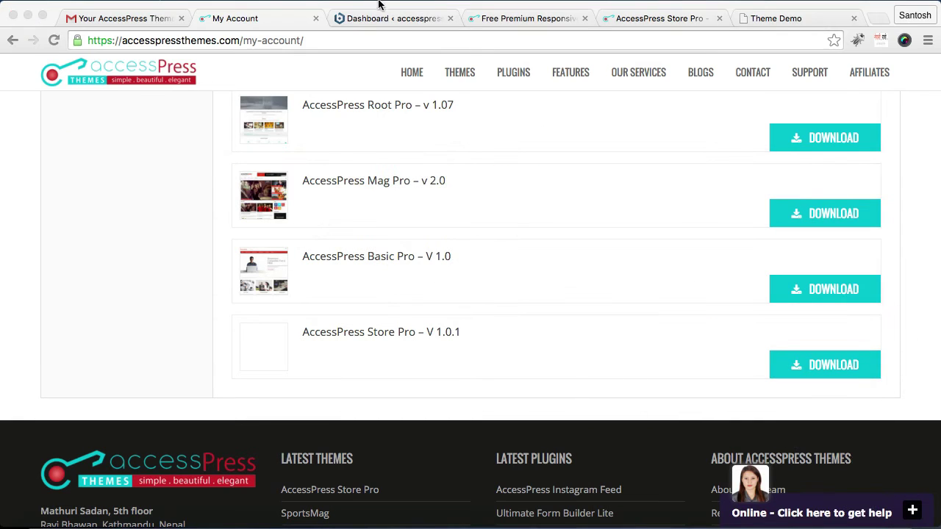
click(400, 20)
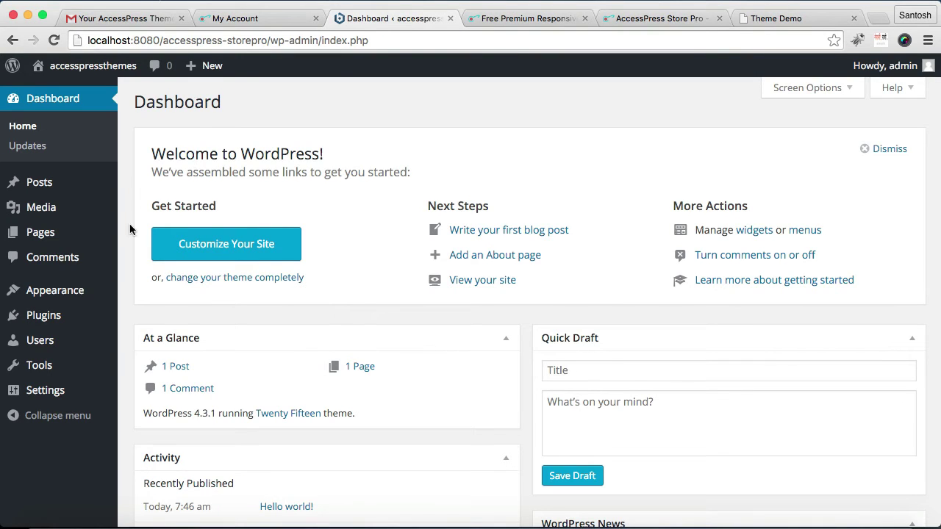
mouse_move(71, 300)
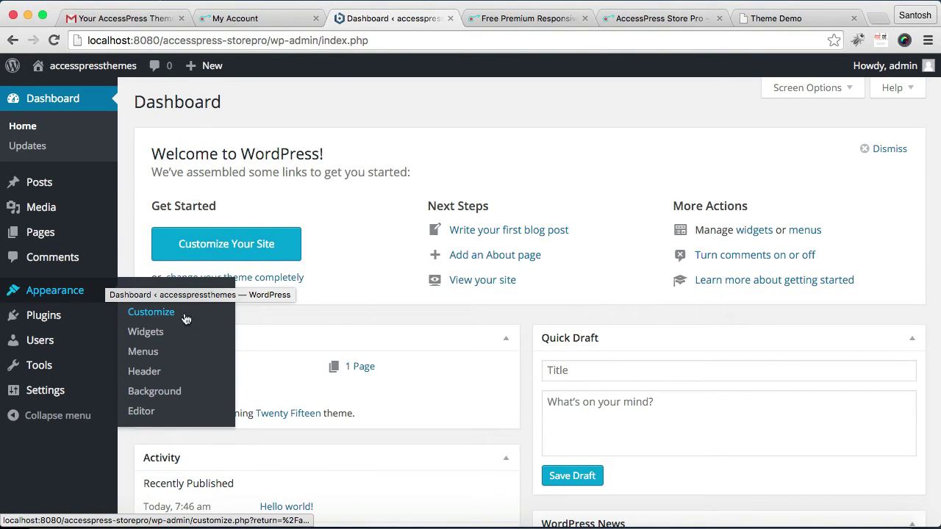
click(317, 332)
mouse_move(94, 306)
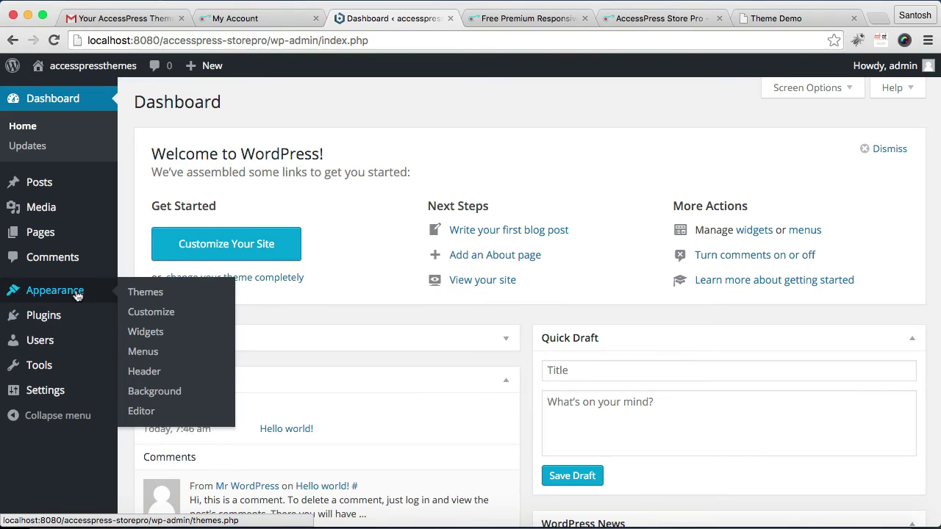
click(152, 298)
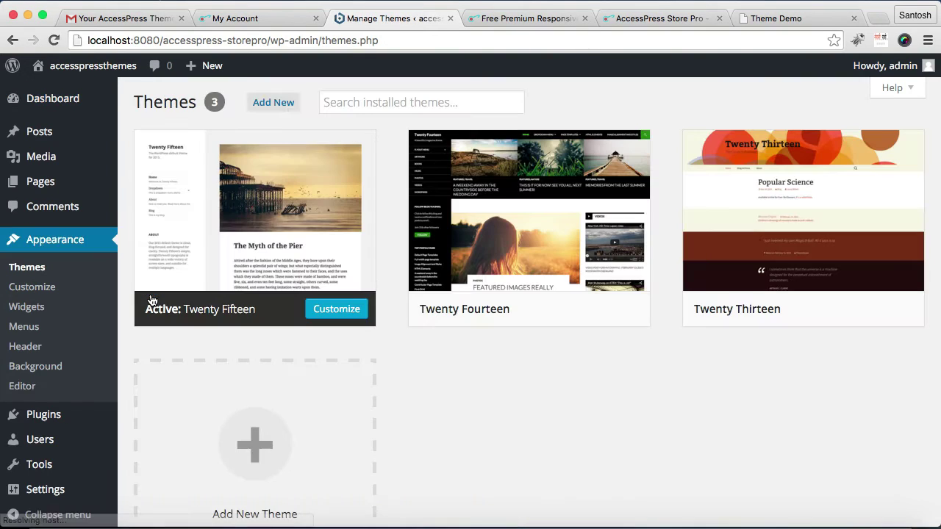
Choose Add New, dismiss the chat notice, and switch to the Upload Theme form.
click(273, 103)
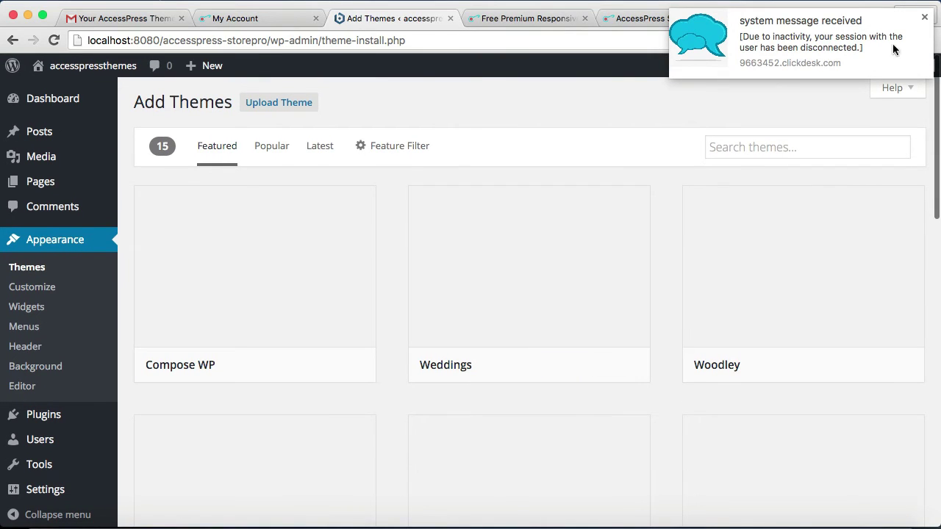
click(924, 16)
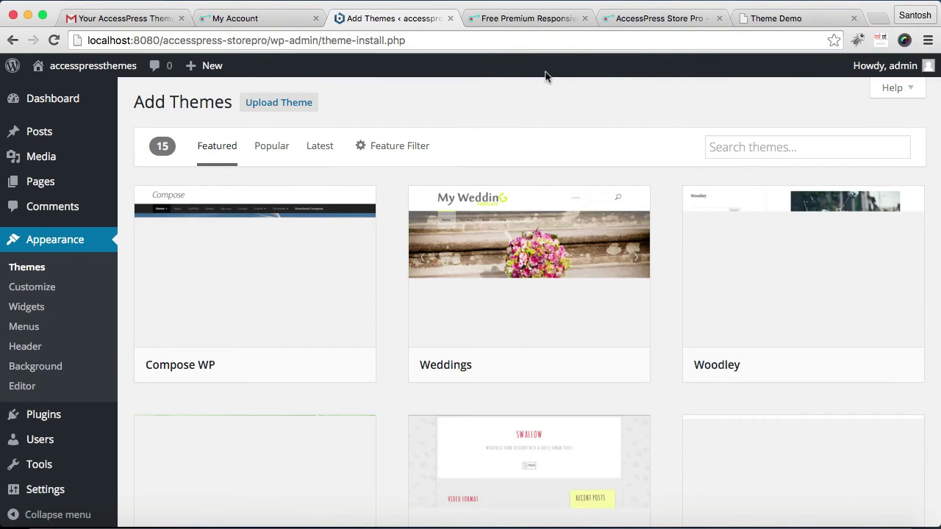
click(267, 106)
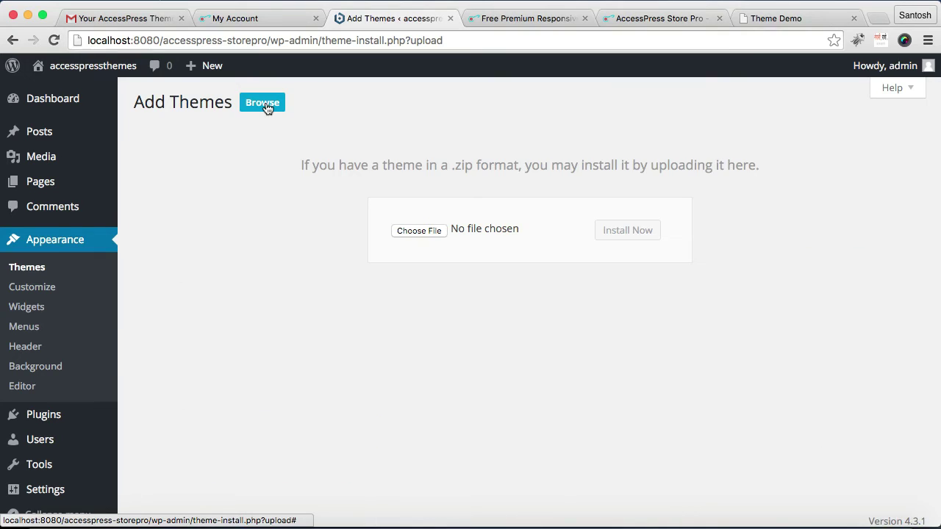
Upload accesspress-store-pro.zip from the AccessPress-Store-Pro-Bundle-V1.0.1 (1) folder and install it.
click(418, 231)
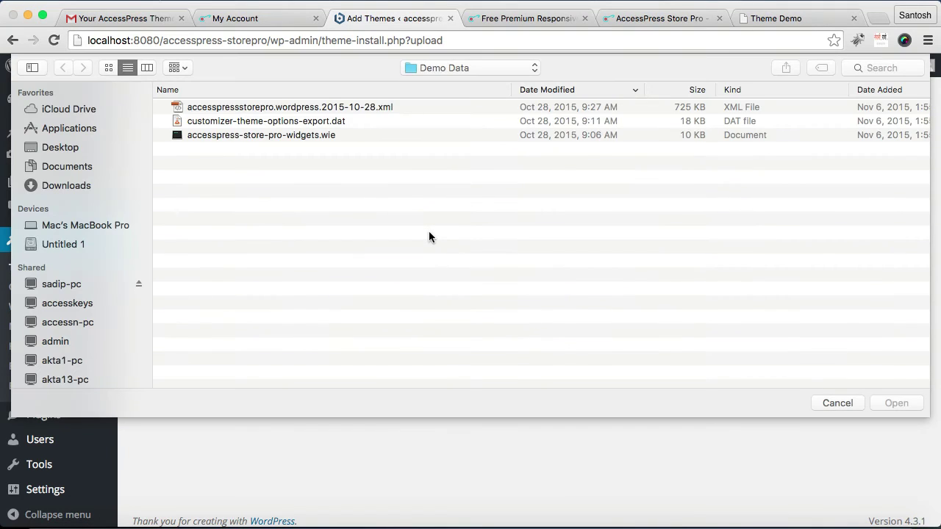
click(76, 186)
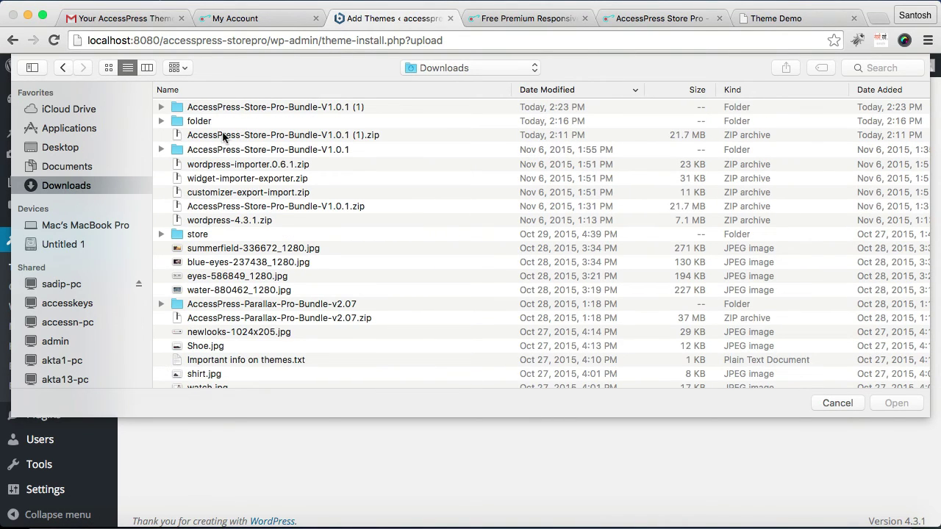
double_click(267, 109)
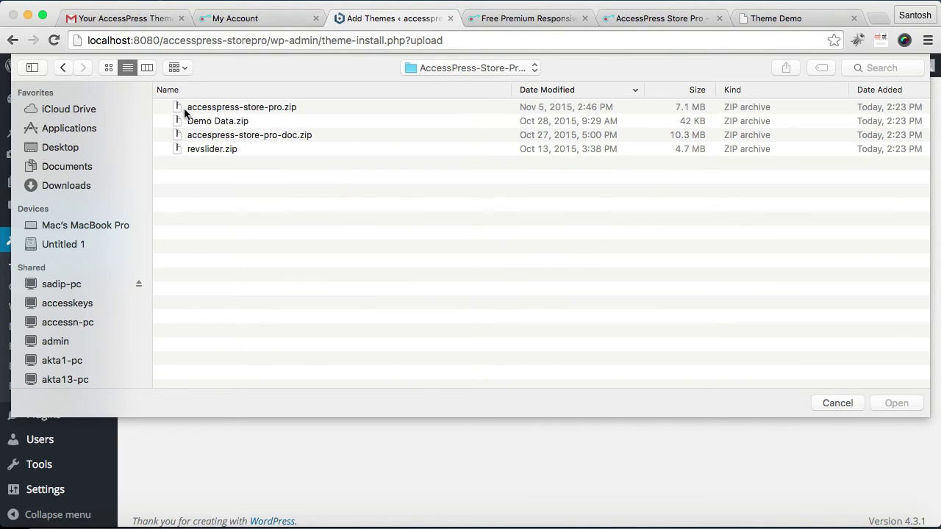
click(262, 109)
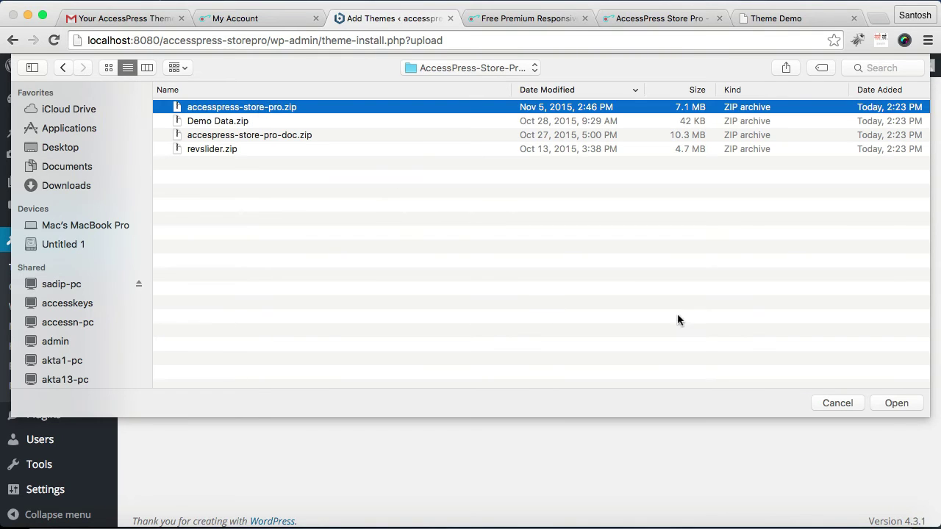
click(893, 405)
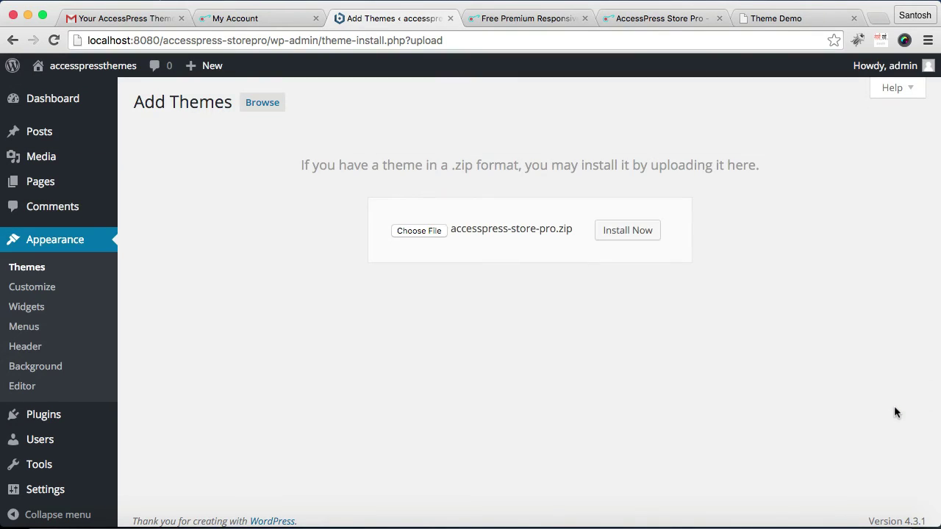
click(626, 230)
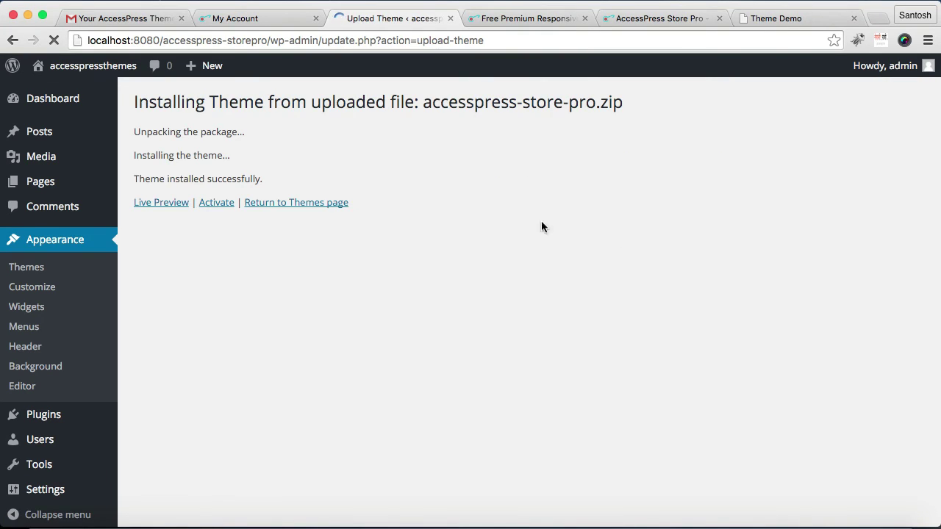
Activate AccessPress Store Pro and review its notice requiring AccessPress Mega Menu and revslider.
click(212, 206)
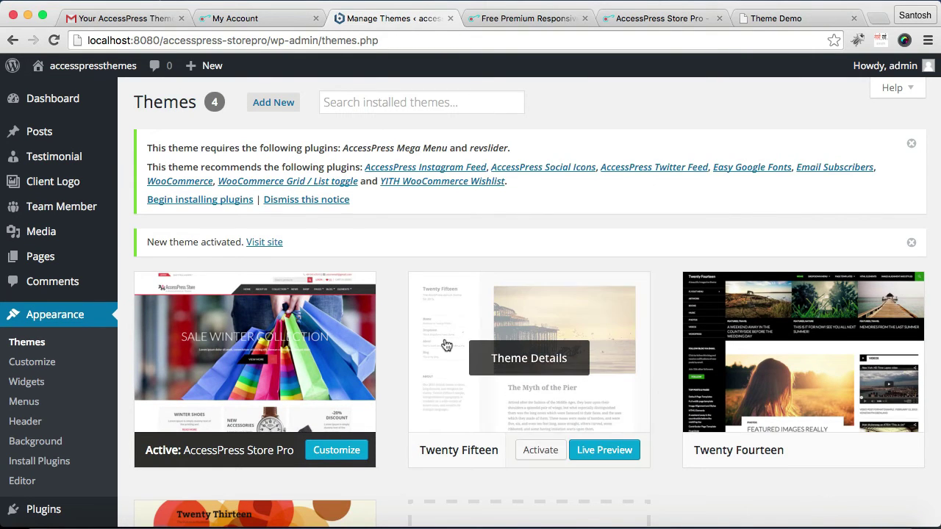
scroll(443, 343, down, 2)
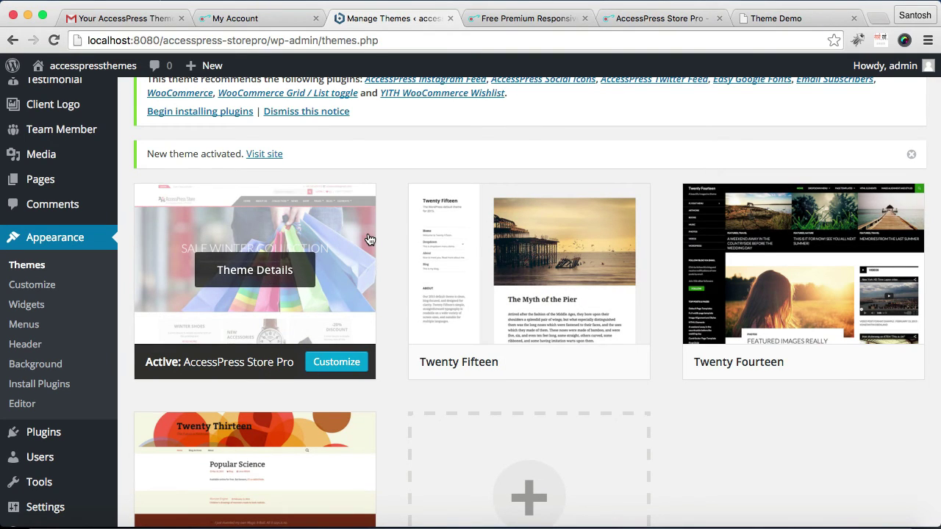
scroll(367, 237, up, 2)
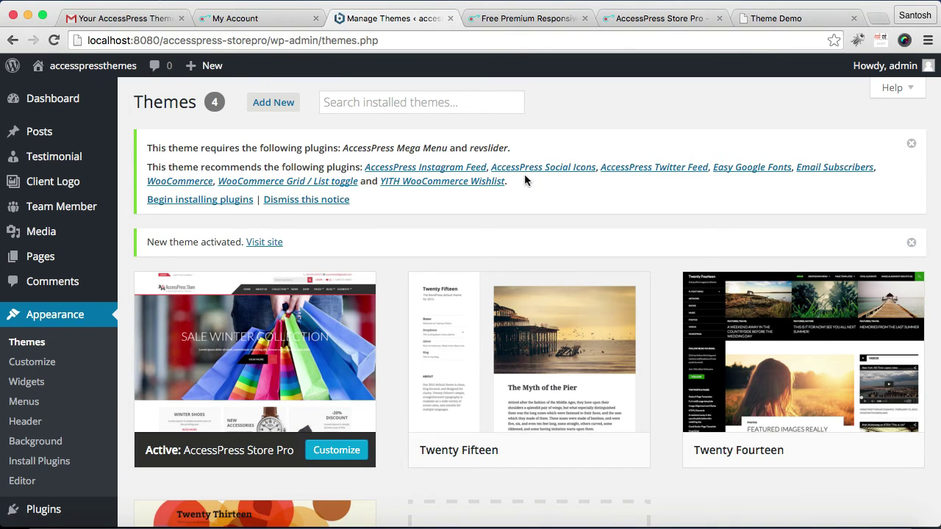
mouse_move(274, 336)
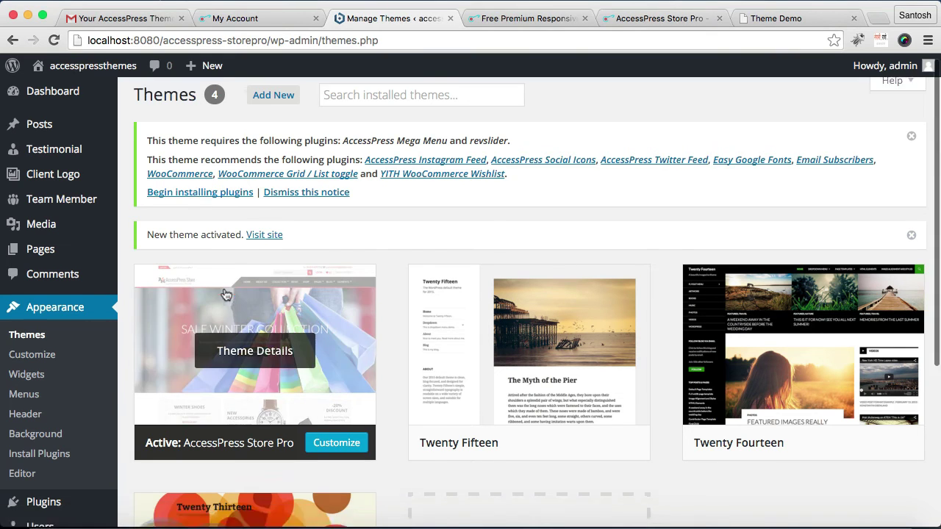
scroll(250, 331, down, 3)
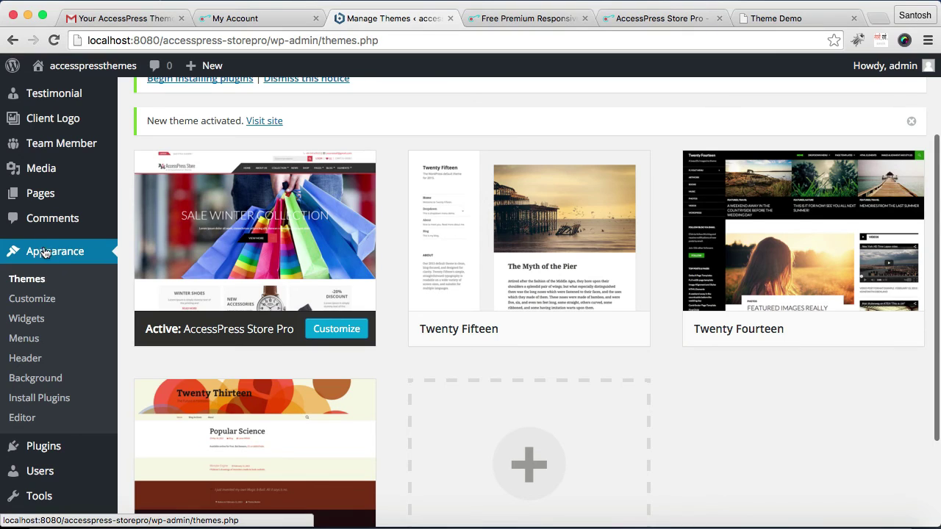
Open Appearance > Customize and scroll through AccessPress Store Pro's Customizer sections.
click(42, 298)
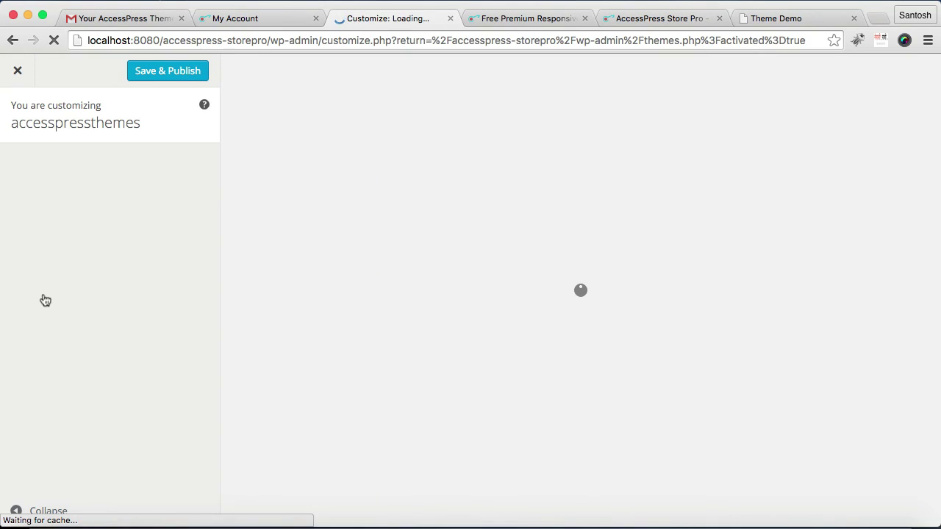
scroll(99, 369, down, 4)
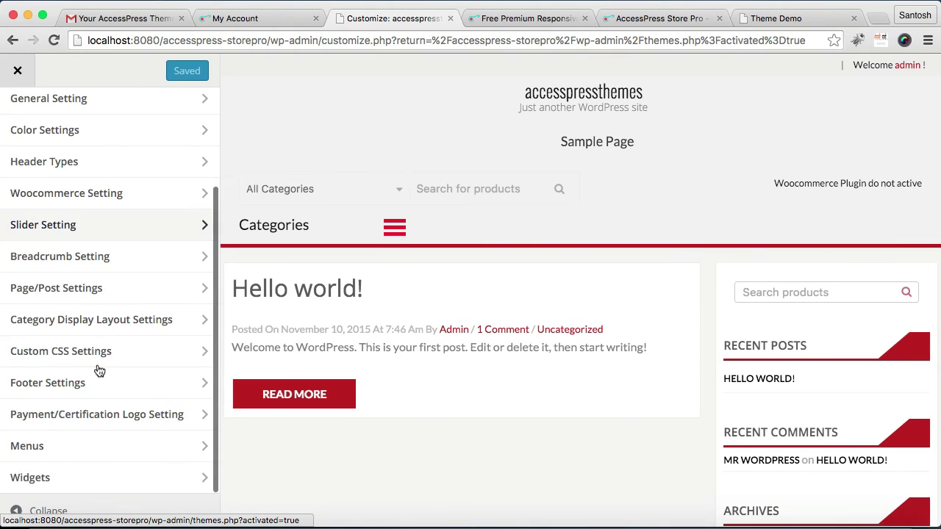
scroll(99, 367, up, 4)
scroll(98, 369, down, 4)
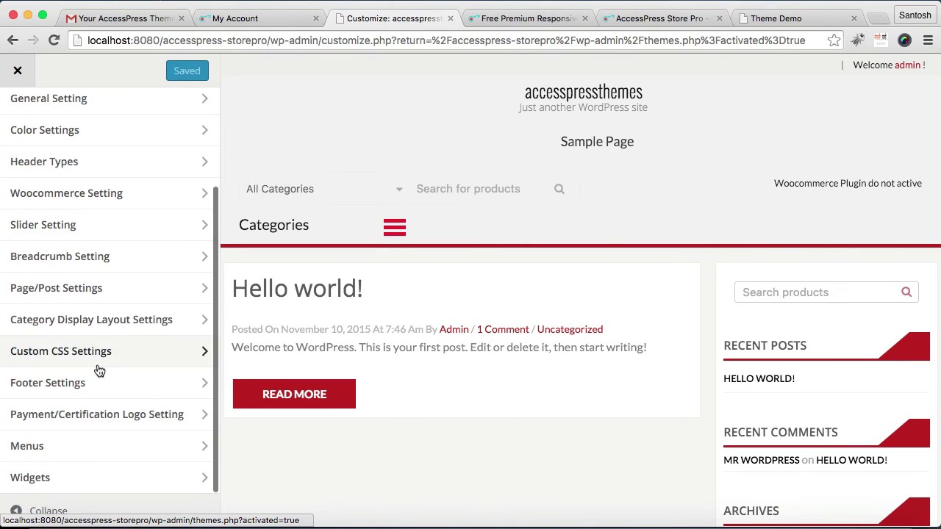
scroll(99, 369, up, 2)
scroll(99, 370, up, 2)
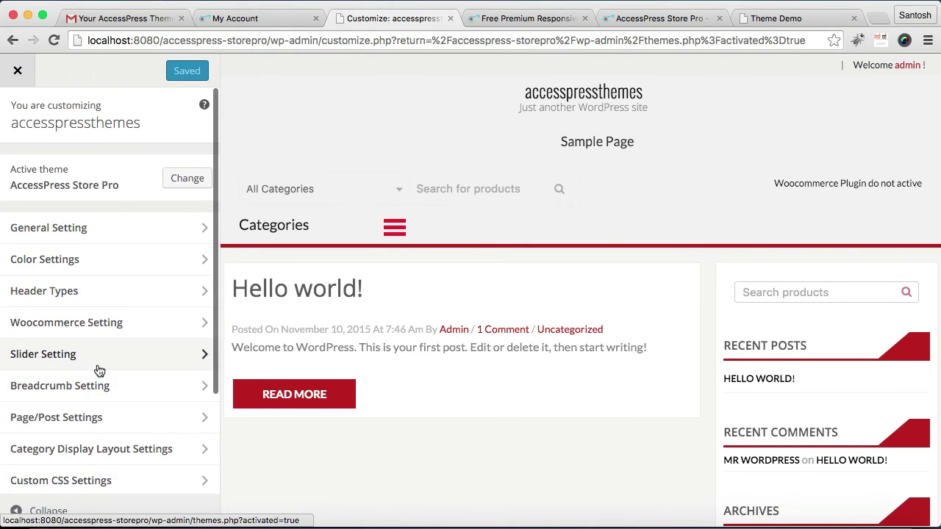
scroll(99, 369, down, 3)
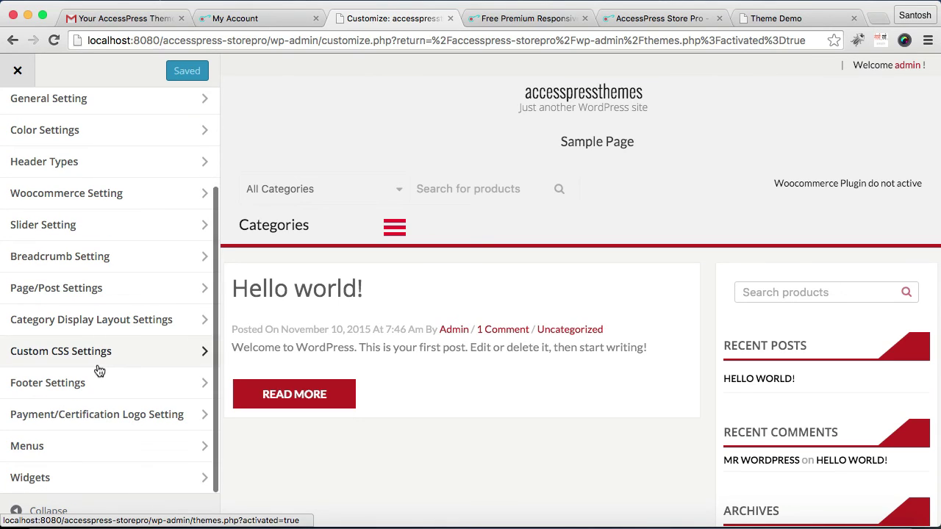
click(18, 71)
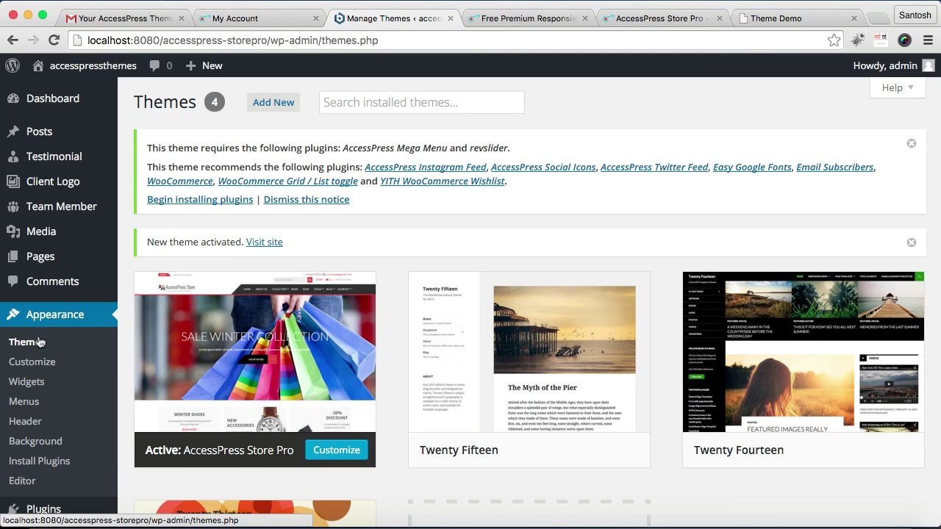
Look over the Themes page showing AccessPress Store Pro active with its required-plugins notice.
mouse_move(424, 278)
scroll(424, 278, down, 4)
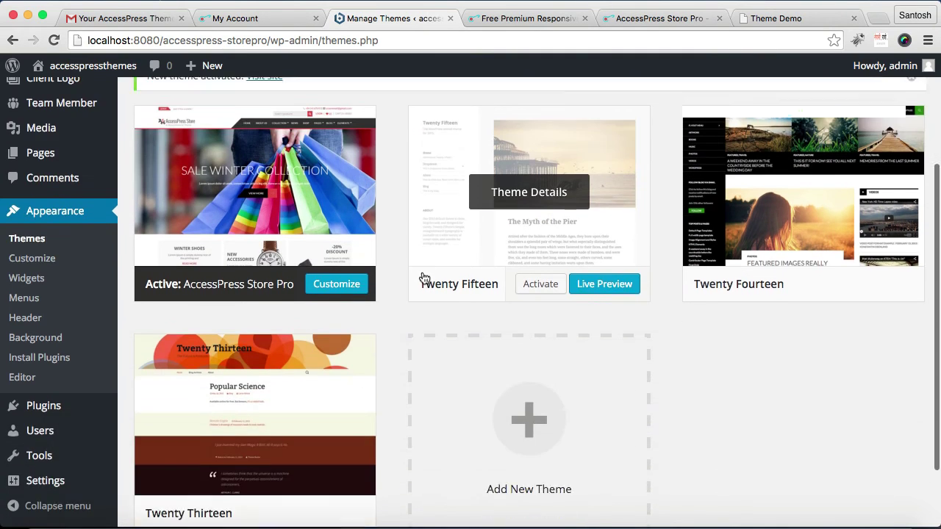
scroll(424, 278, up, 3)
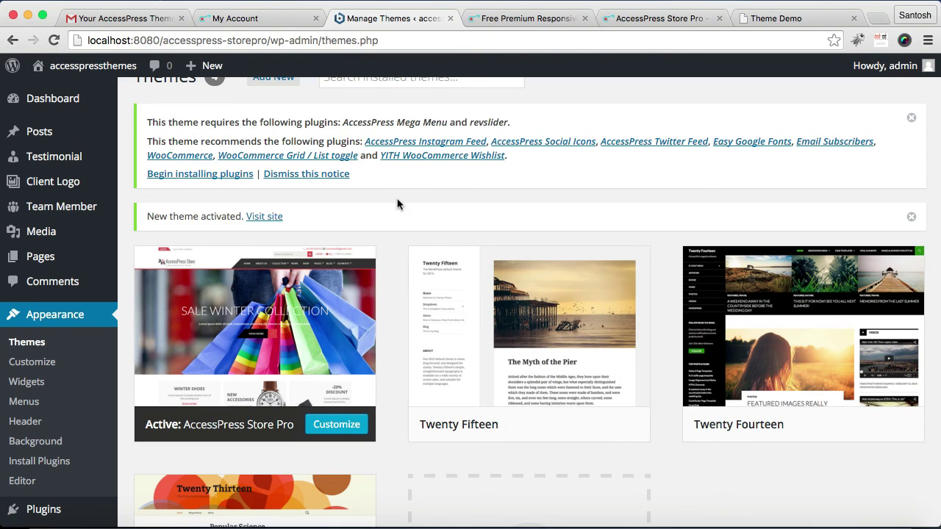
mouse_move(364, 298)
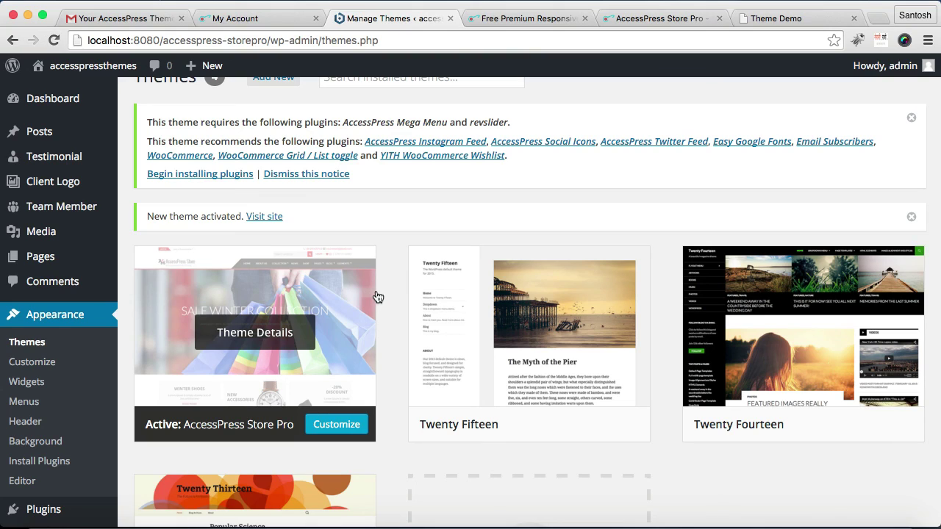